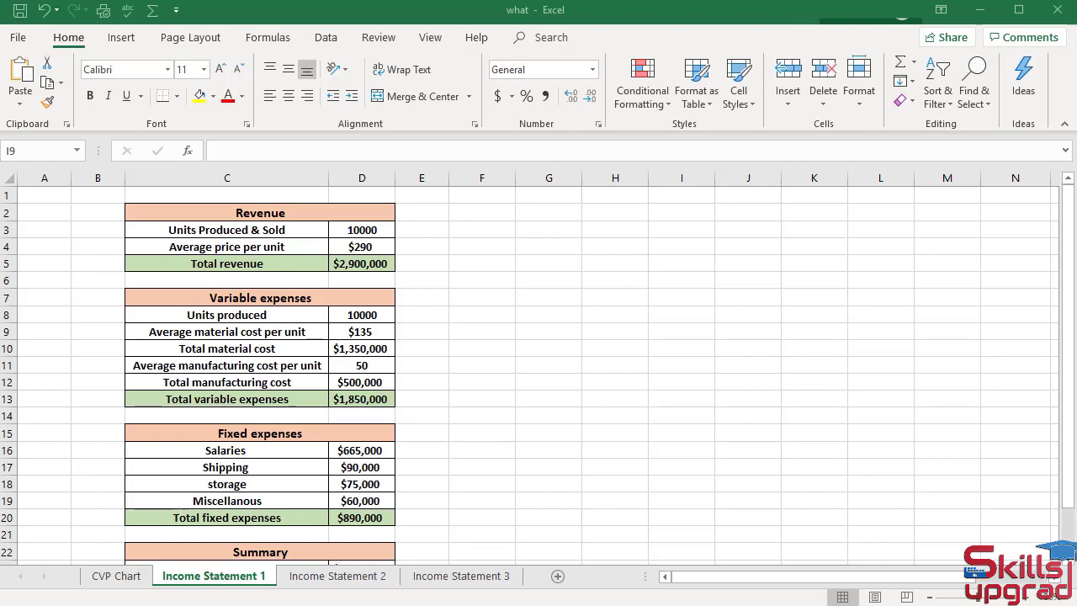
Set the units produced and sold to 11000 and check the net income in the summary.
left_click(354, 228)
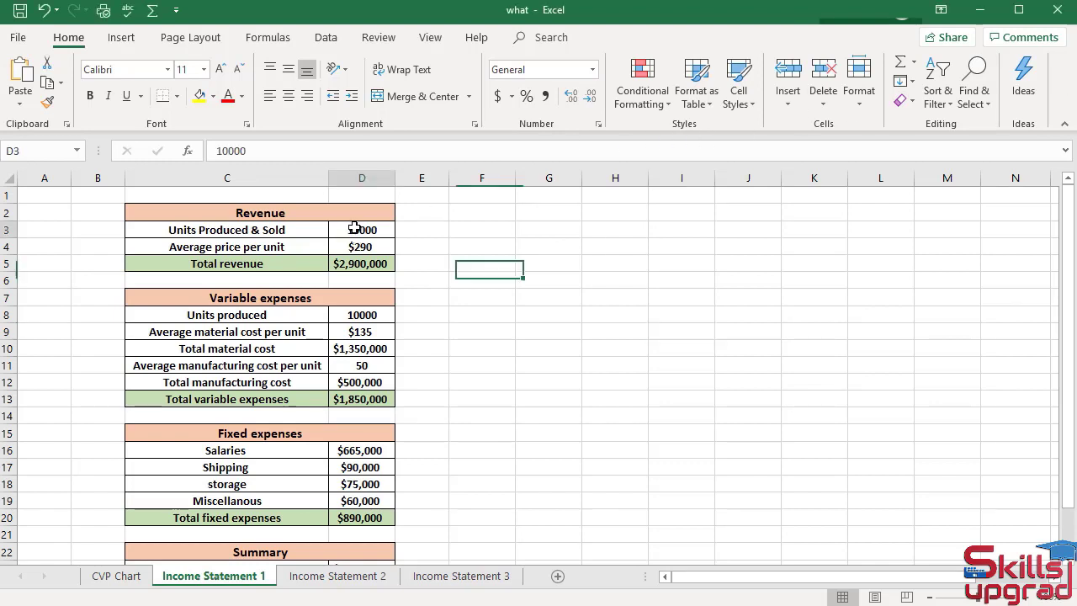
left_click(228, 150)
key("BackSpace")
type("1")
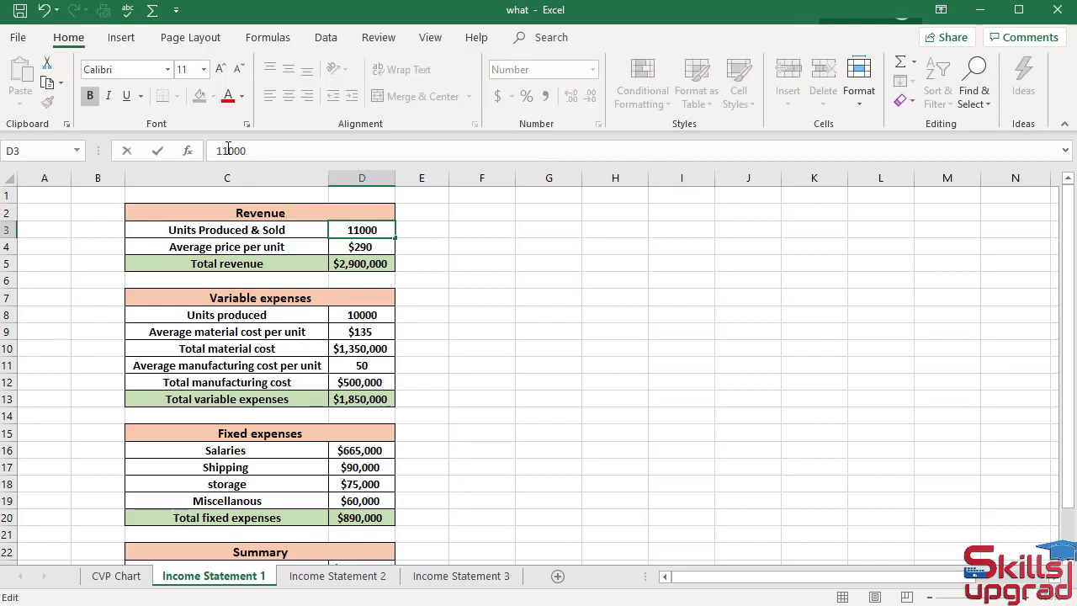
key("Return")
scroll(558, 330, "down", 3)
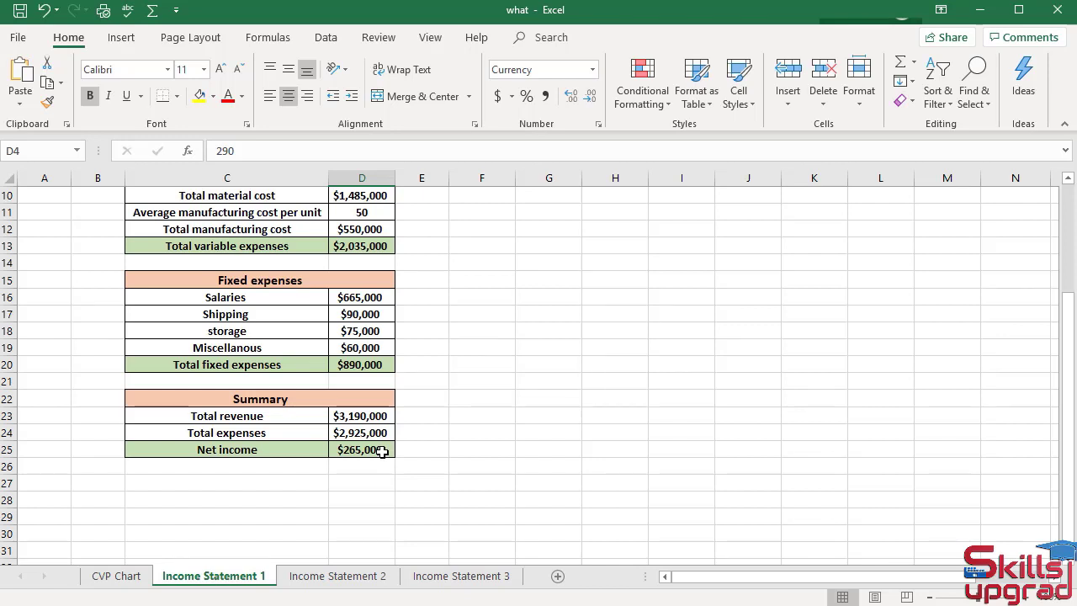
scroll(520, 406, "up", 3)
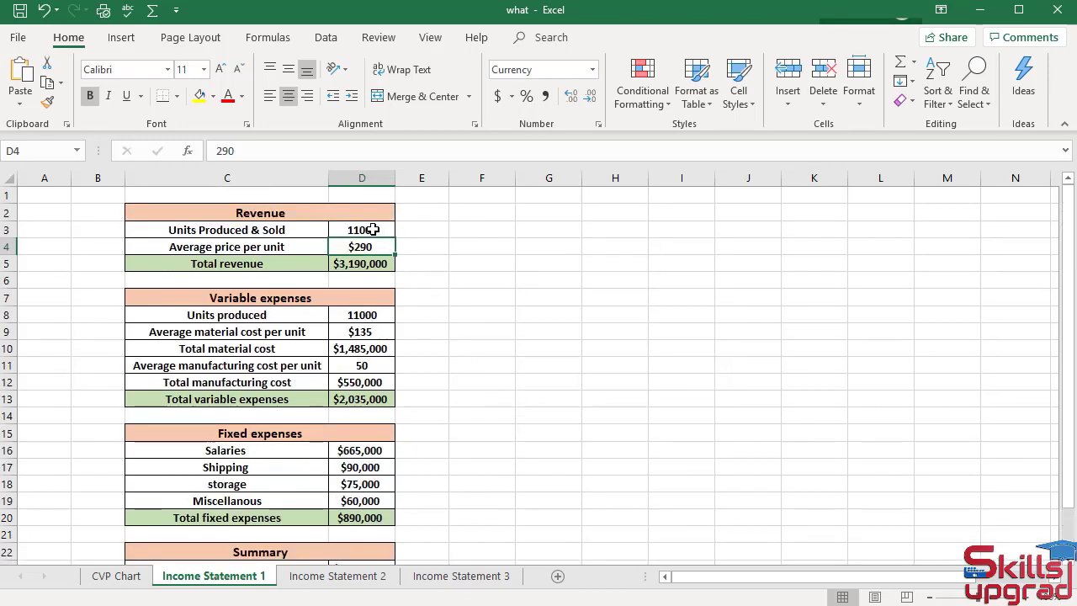
Change the units produced and sold to 8000 and review the effect on net income.
left_click(371, 229)
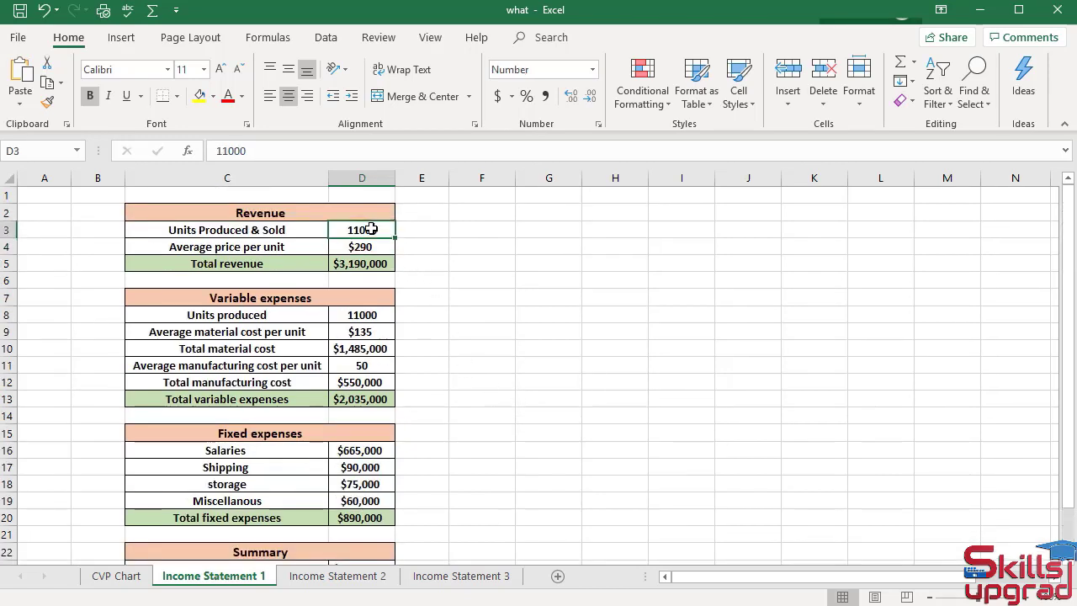
left_click(227, 150)
key("BackSpace")
key("BackSpace")
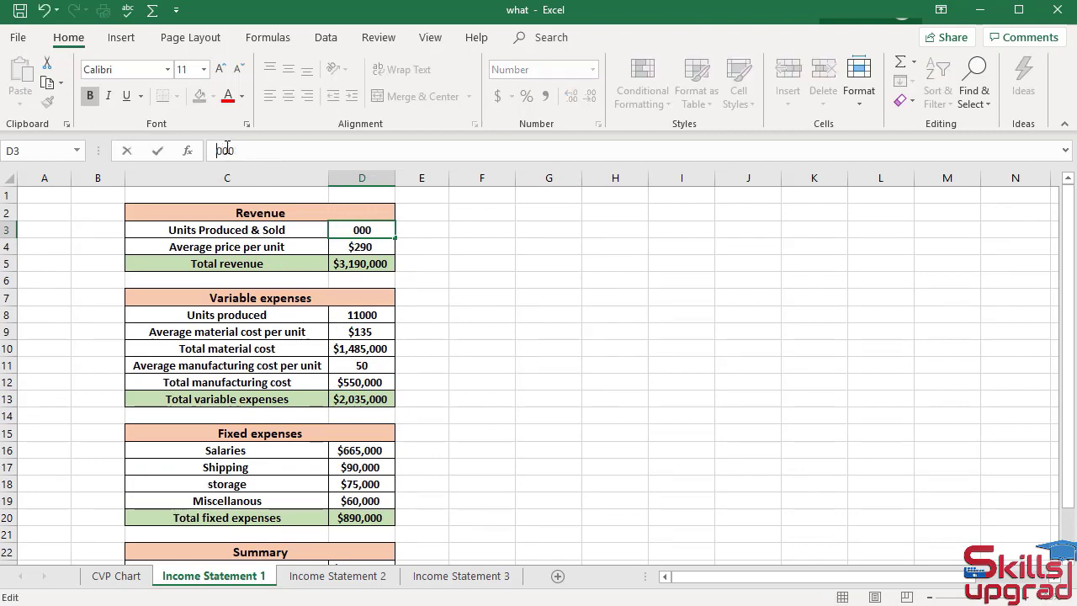
type("8")
key("Return")
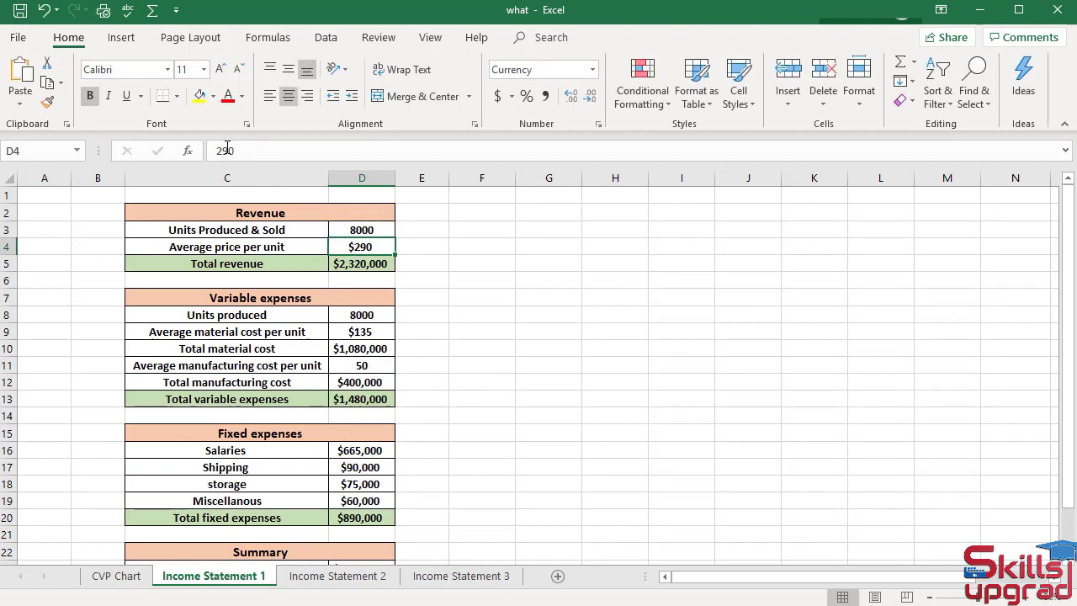
scroll(472, 279, "down", 3)
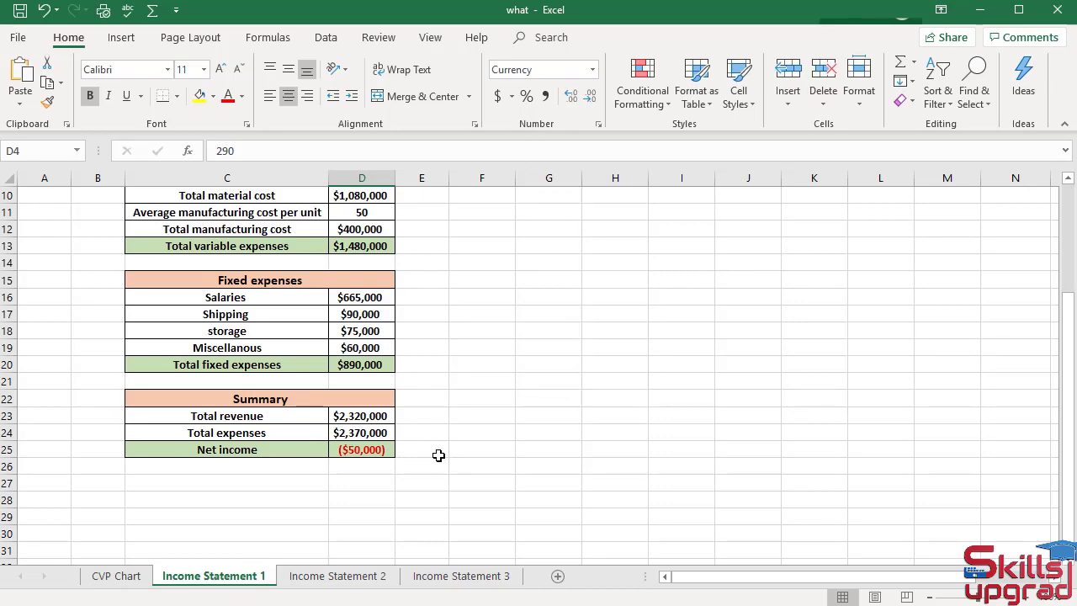
scroll(439, 455, "up", 3)
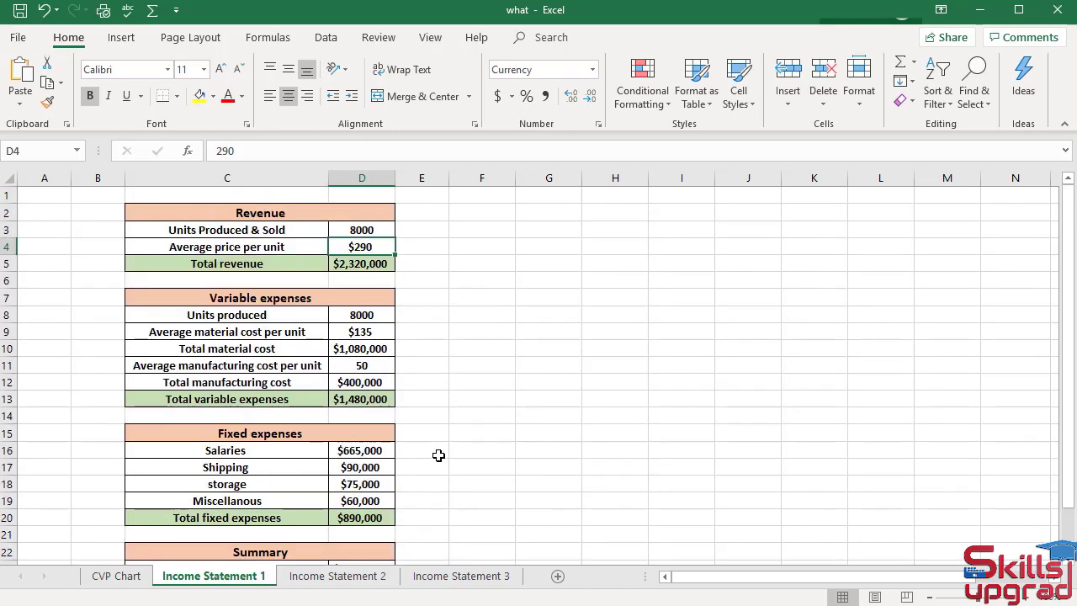
scroll(471, 353, "down", 1)
scroll(437, 243, "up", 1)
Restore the units produced and sold in the Revenue section to 10000.
left_click(360, 230)
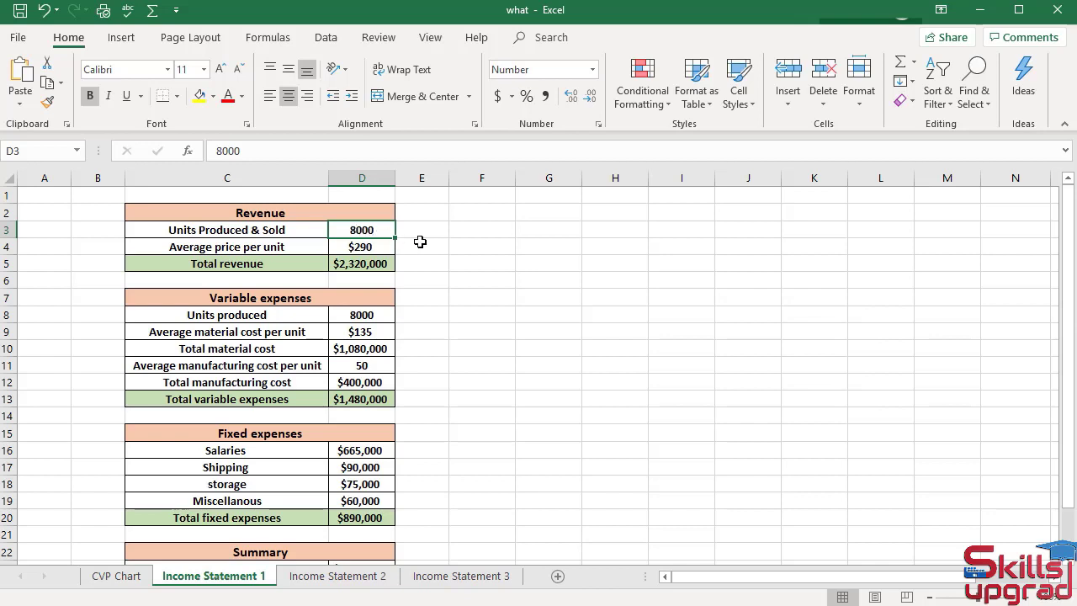
left_click(226, 149)
key("BackSpace")
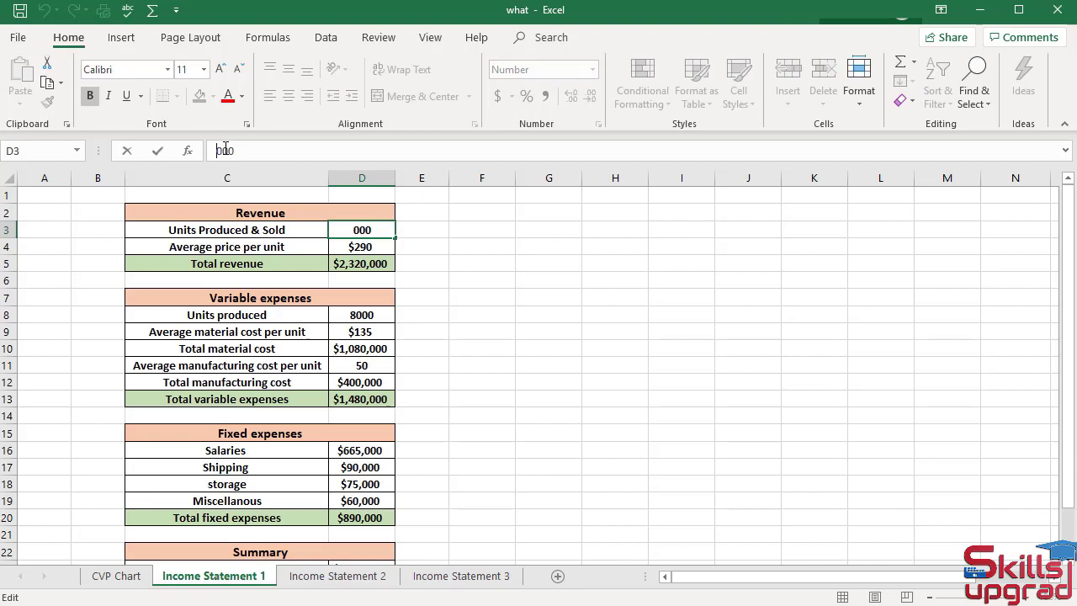
type("10")
key("Return")
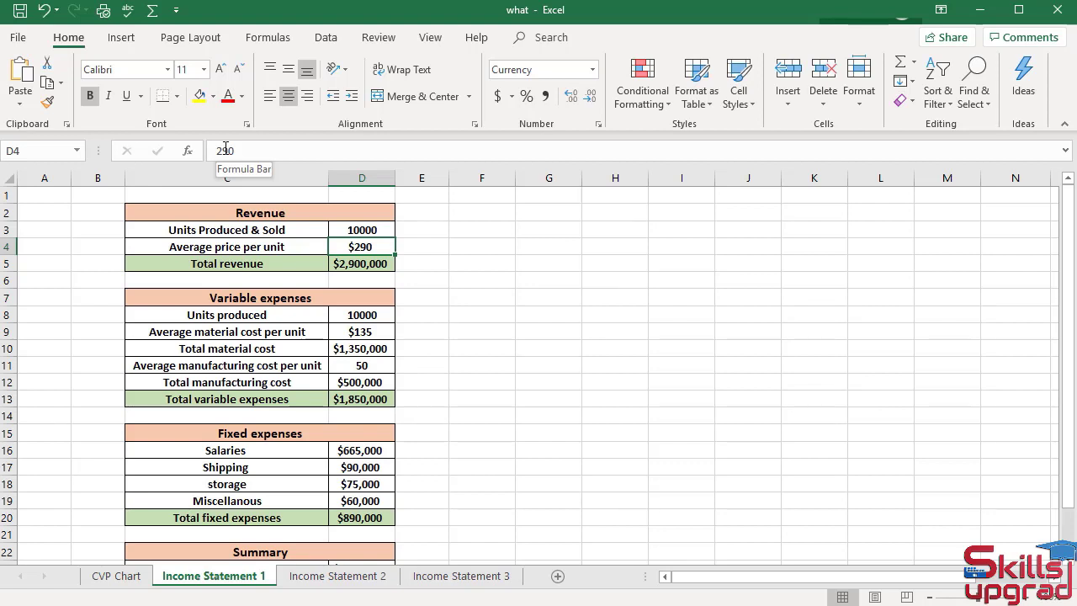
Start a Goal Seek what-if analysis with the net income cell D25 as the cell to set.
left_click(326, 38)
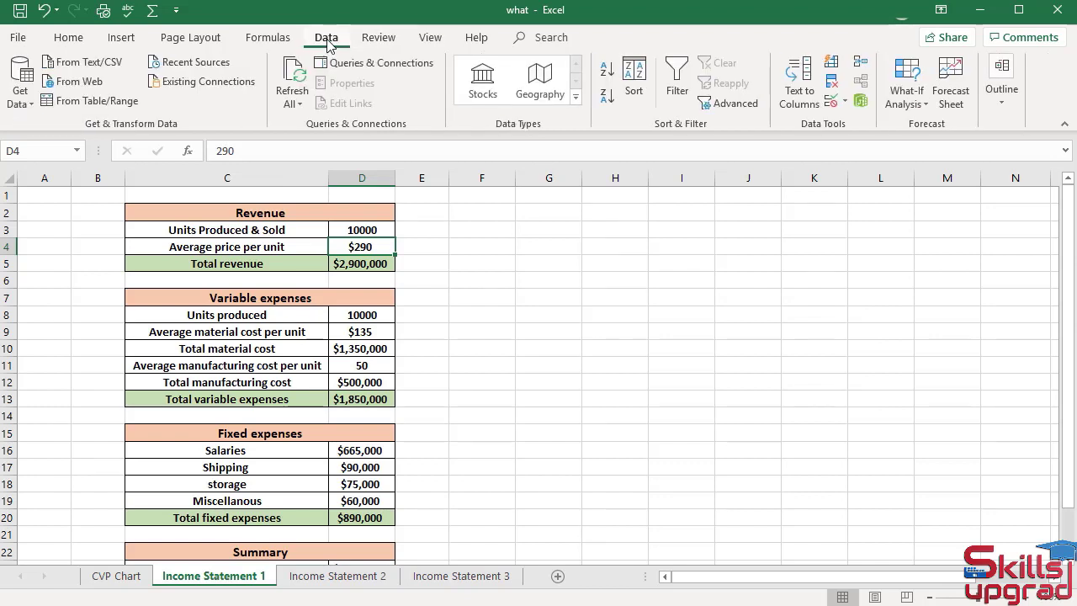
left_click(919, 106)
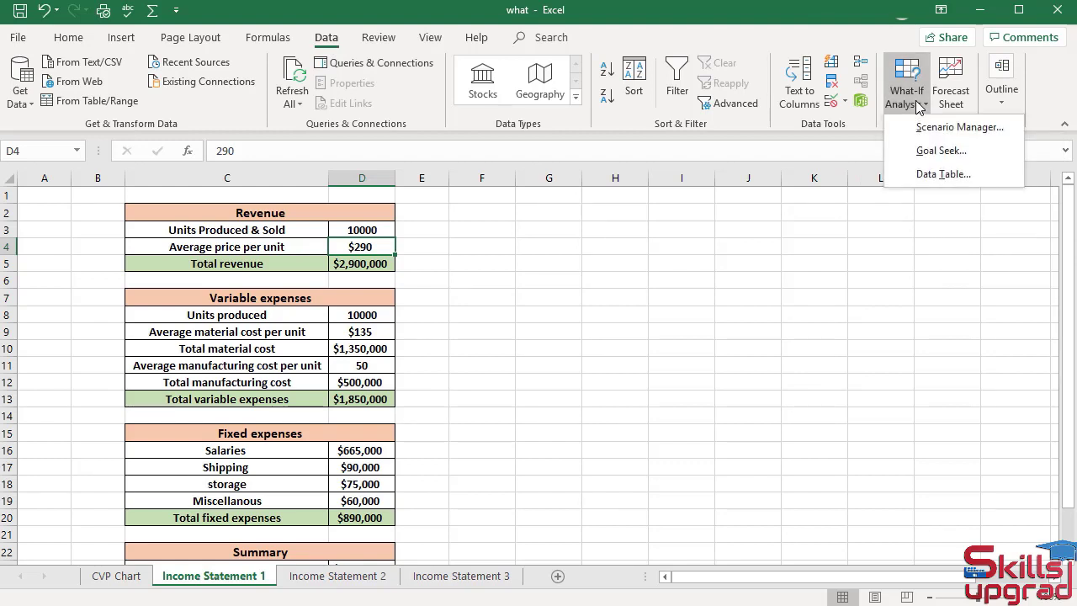
left_click(941, 150)
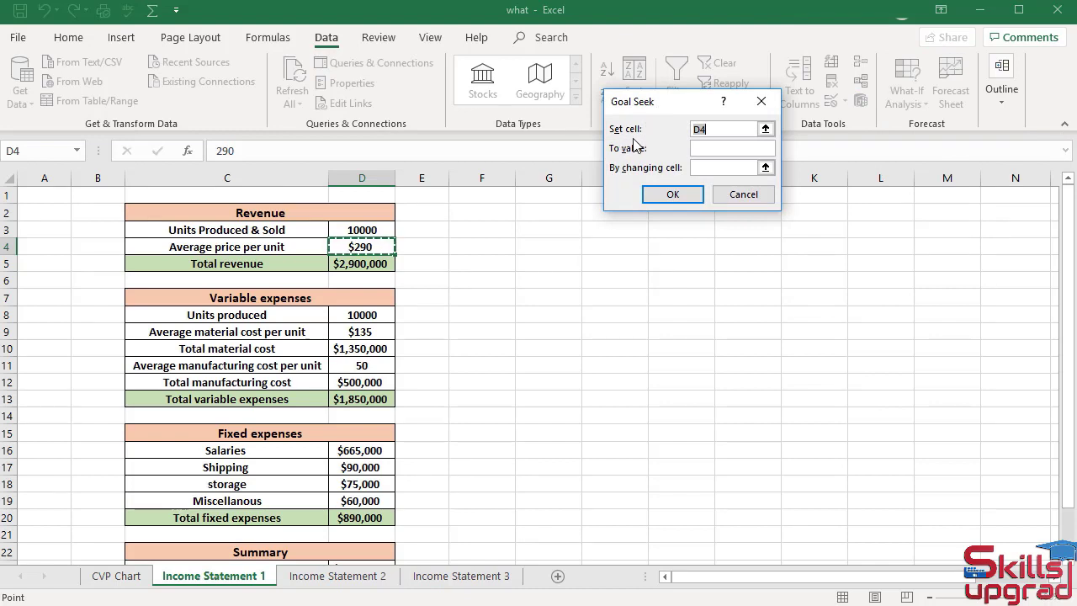
scroll(425, 335, "down", 5)
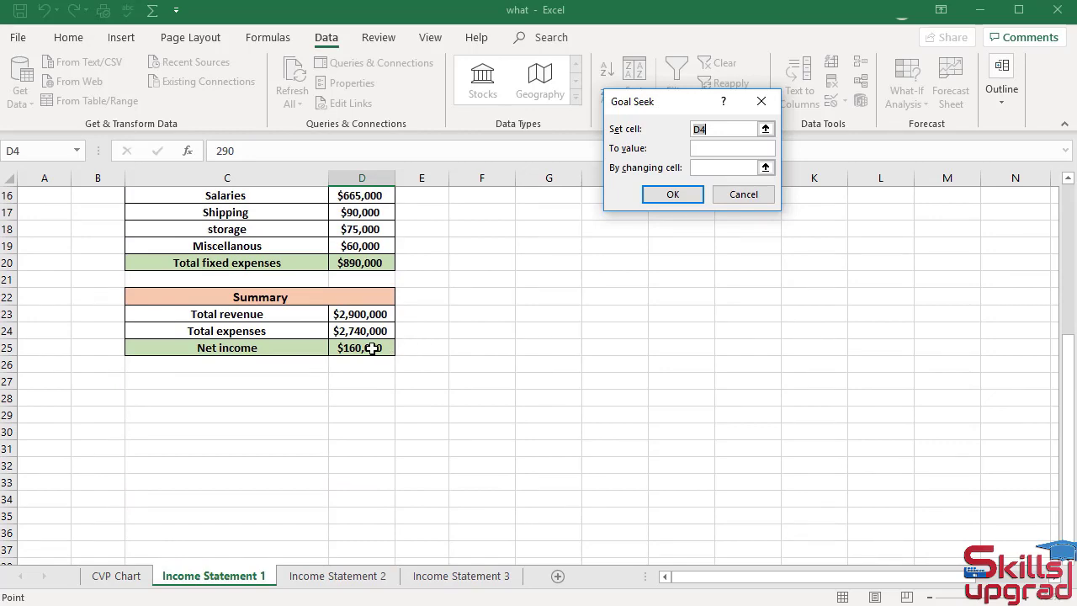
left_click(372, 348)
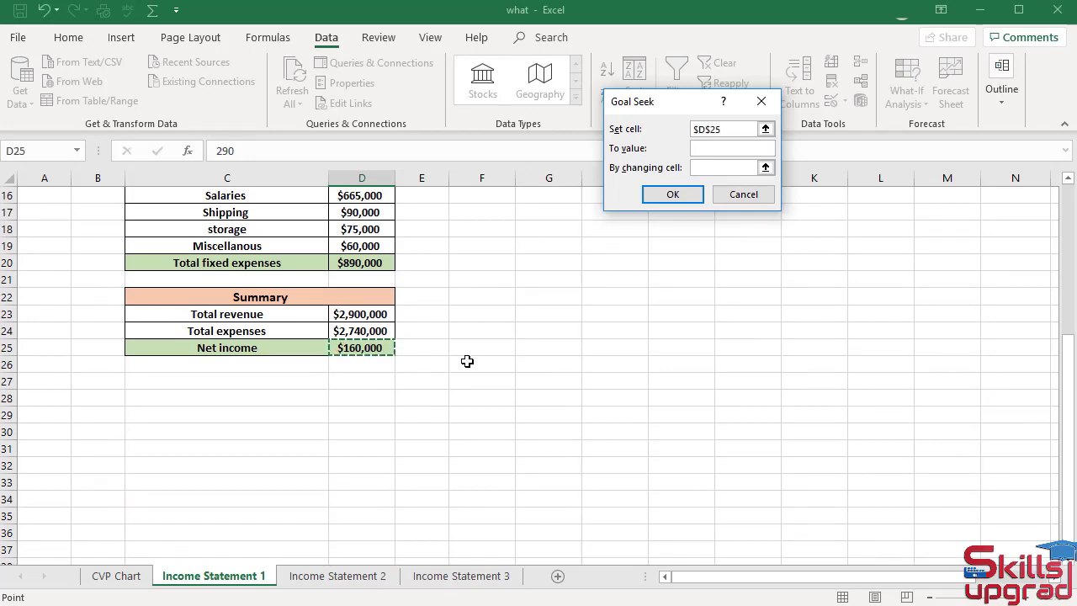
scroll(466, 360, "up", 5)
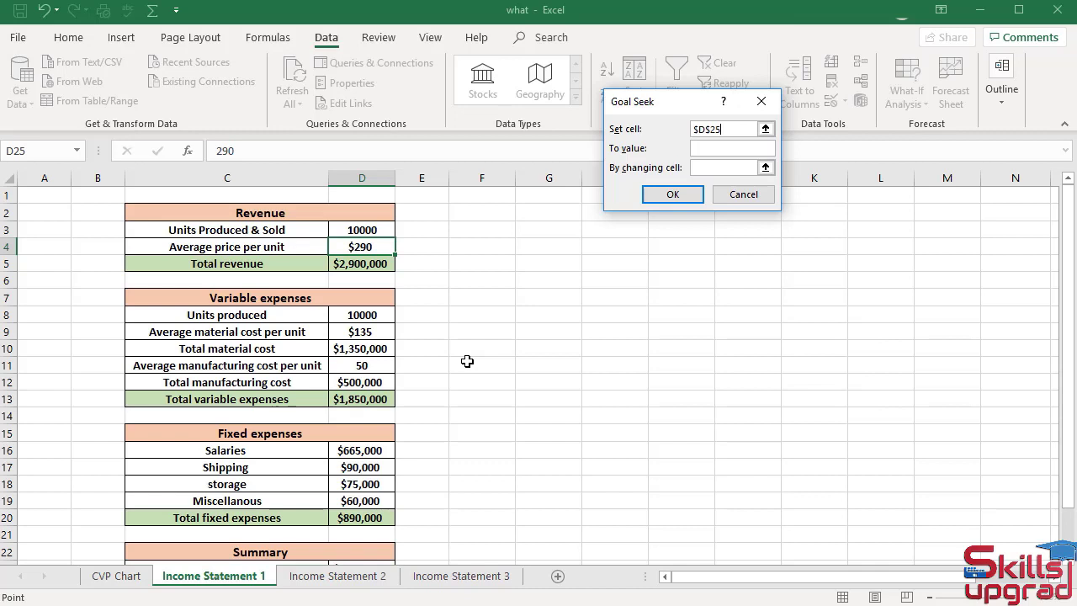
Run Goal Seek to value 0 by changing units cell D3, accept the solution, and review the income statement.
key("Tab")
type("0")
key("Tab")
left_click(373, 230)
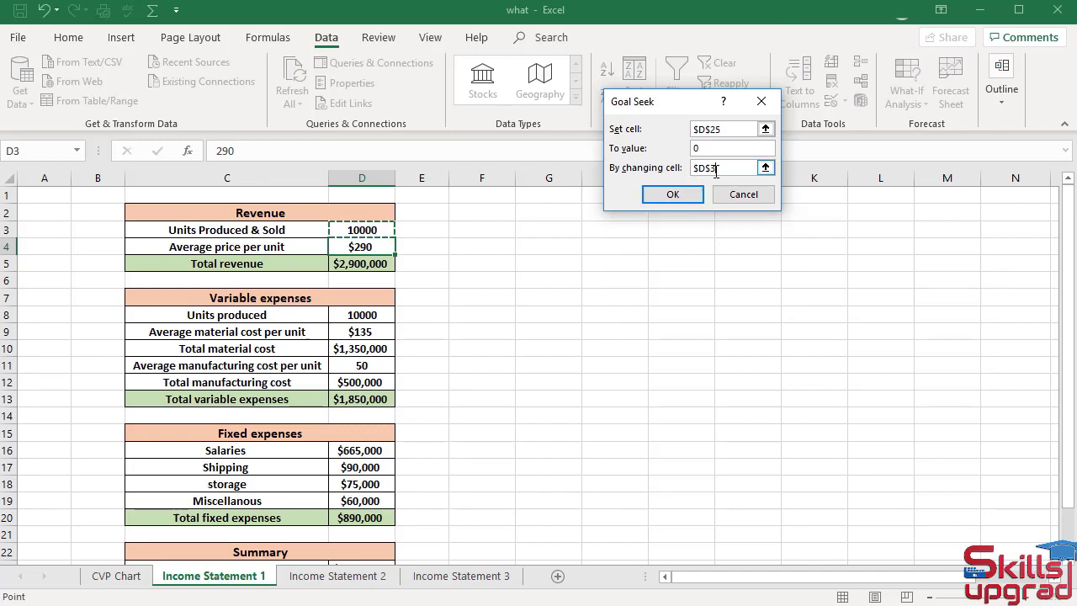
left_click(672, 194)
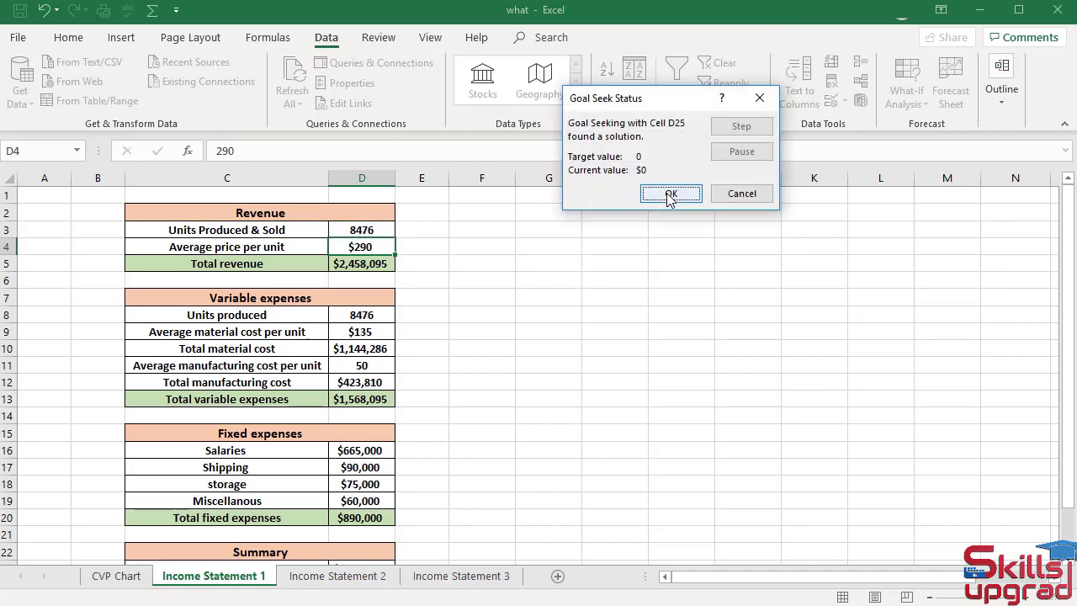
left_click(685, 197)
scroll(620, 323, "down", 3)
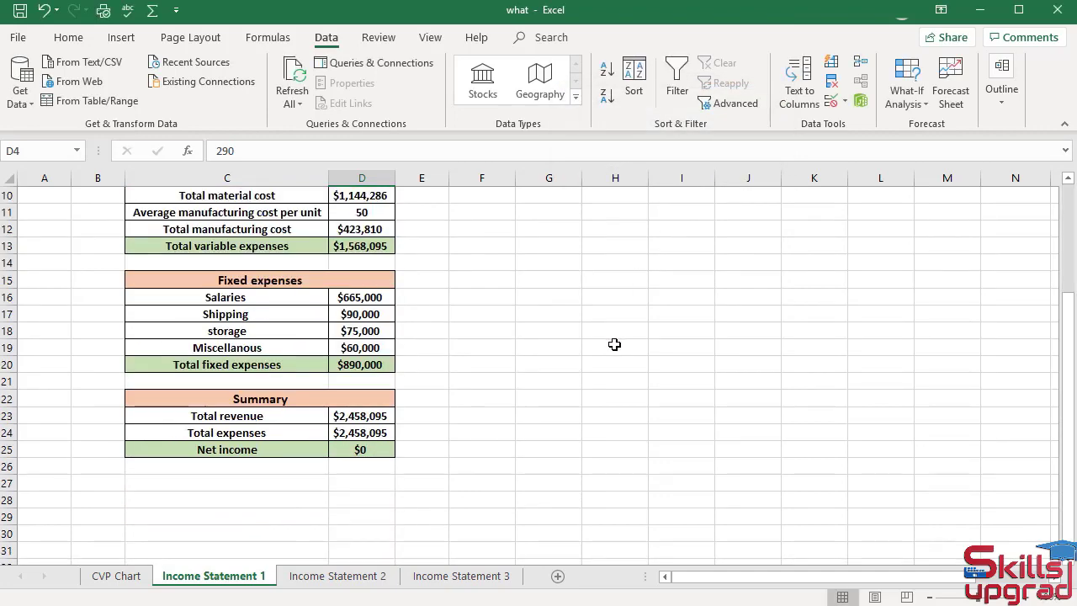
scroll(496, 463, "up", 1)
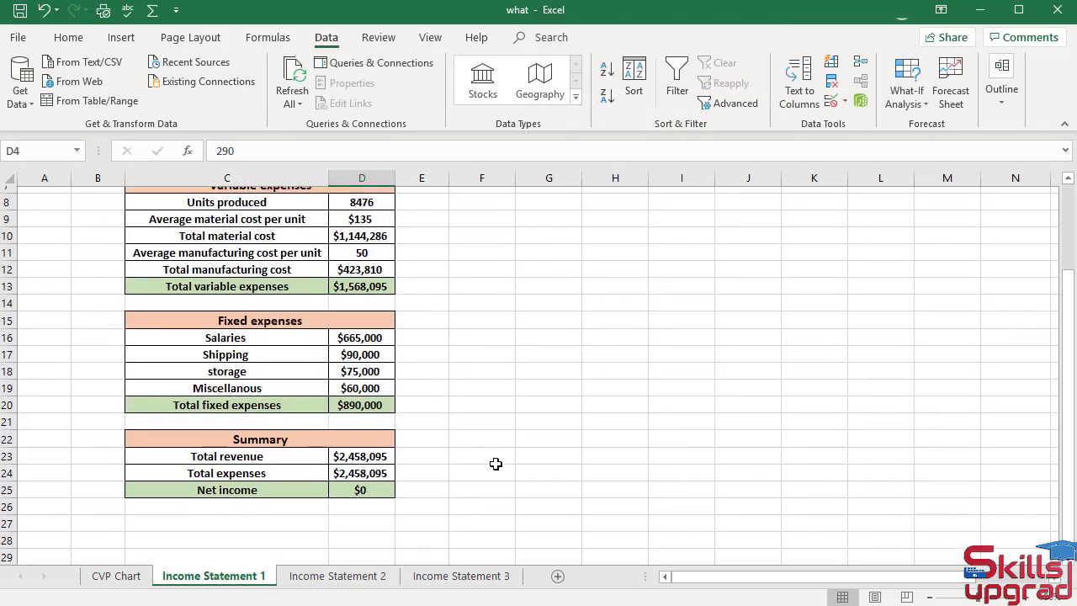
scroll(495, 463, "up", 3)
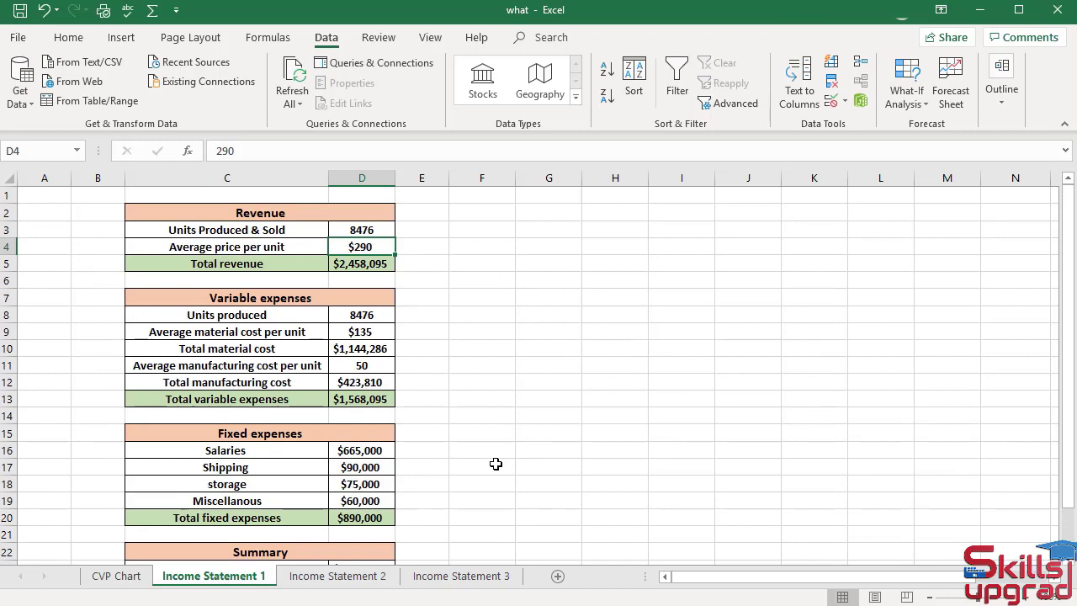
Replace the Goal Seek result for units produced and sold with 10000.
left_click(381, 232)
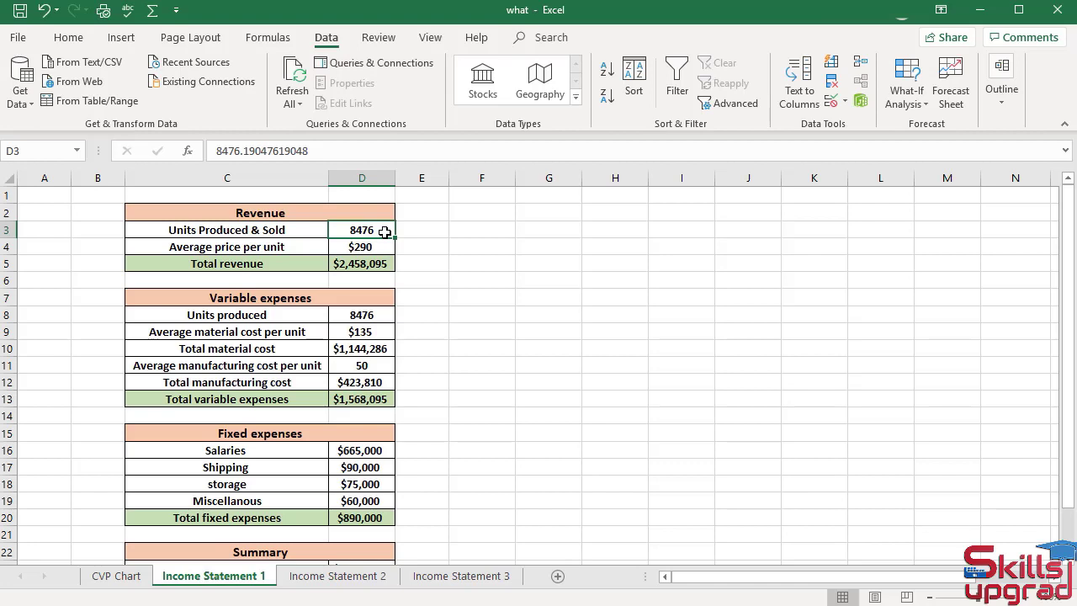
type("1")
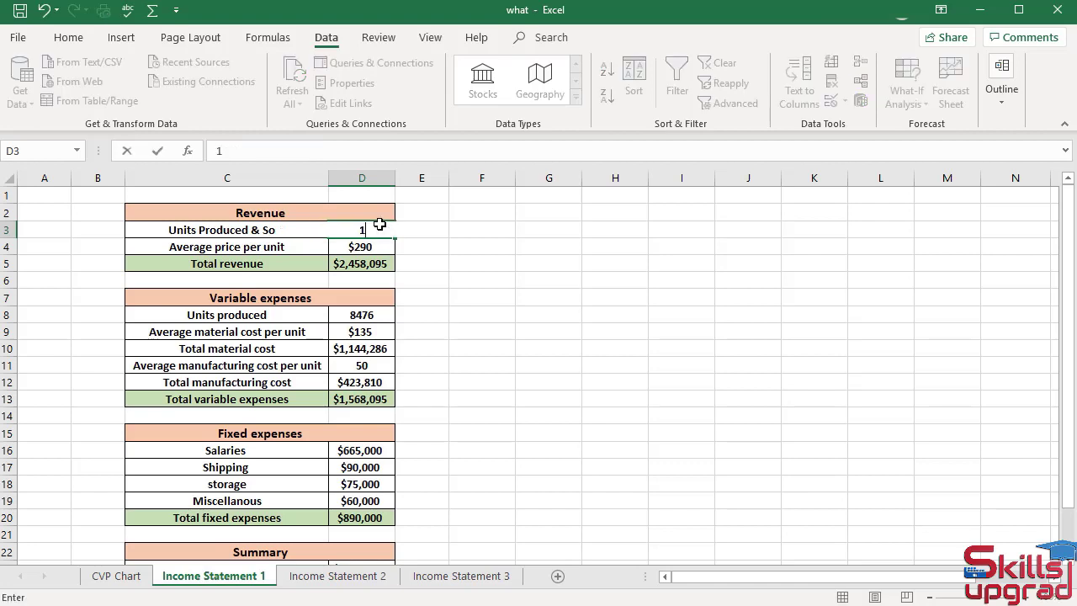
type("0000")
key("Return")
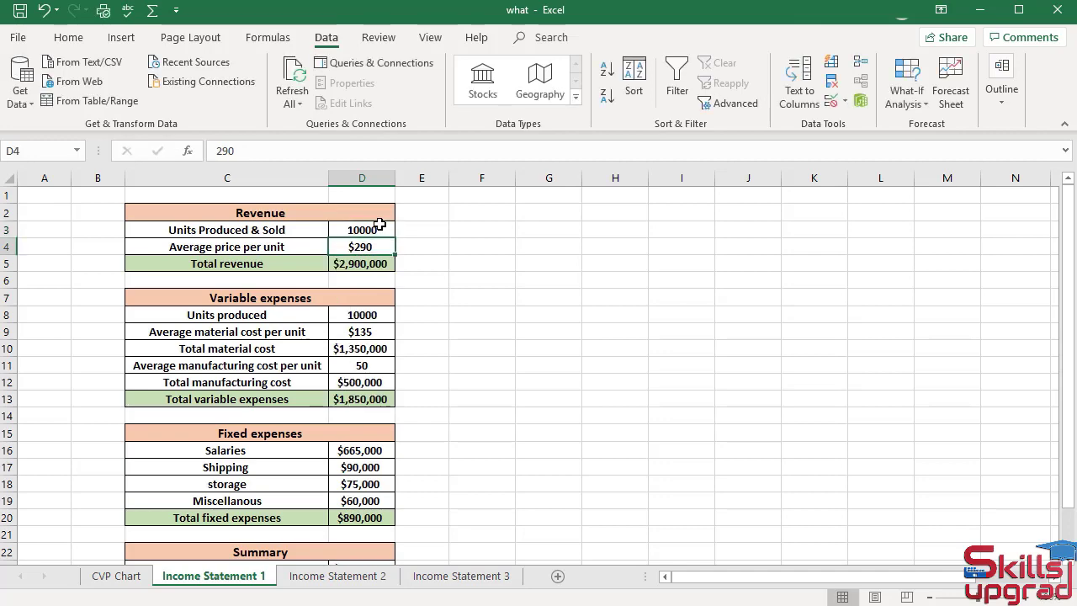